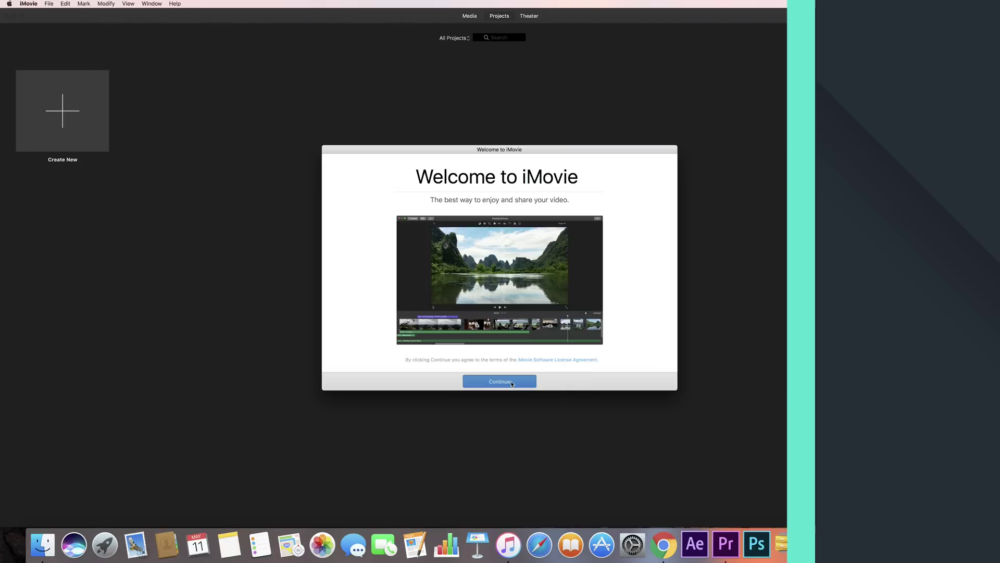
Step: Dismiss the iMovie welcome screen and start a new Movie project
click(511, 384)
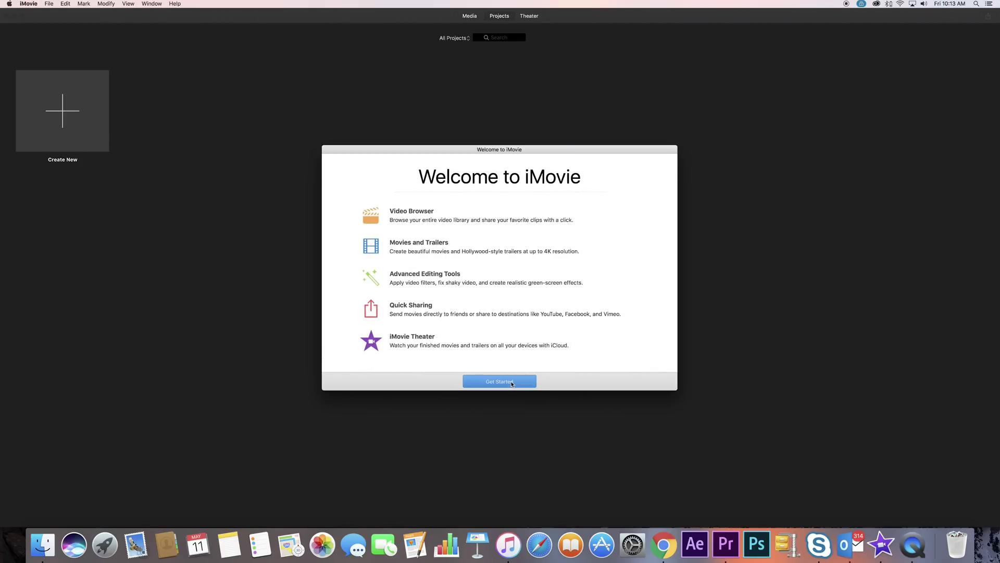
click(511, 384)
click(49, 109)
click(78, 152)
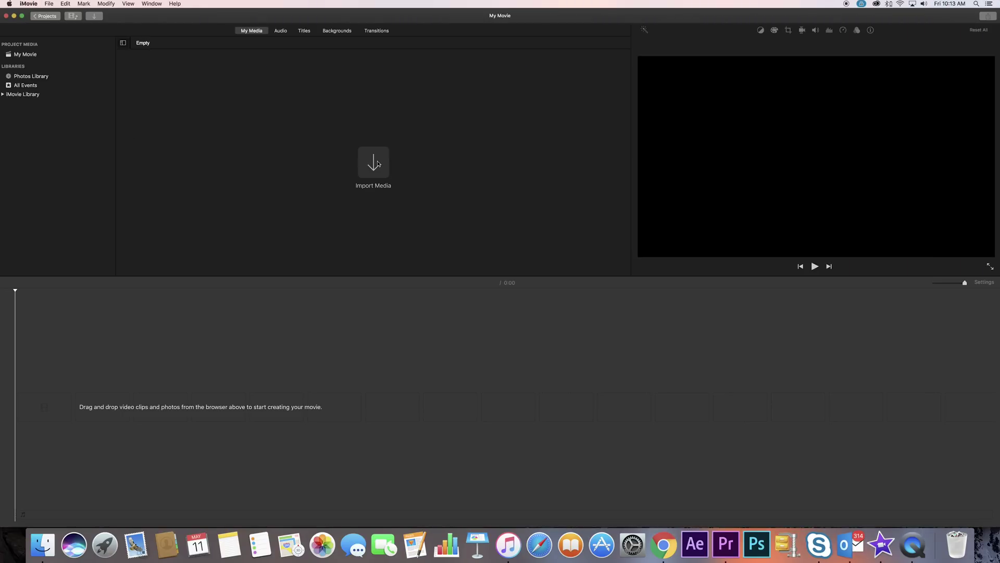
Step: Import clips P1060041 through P1060053 and append them all to the timeline
click(376, 162)
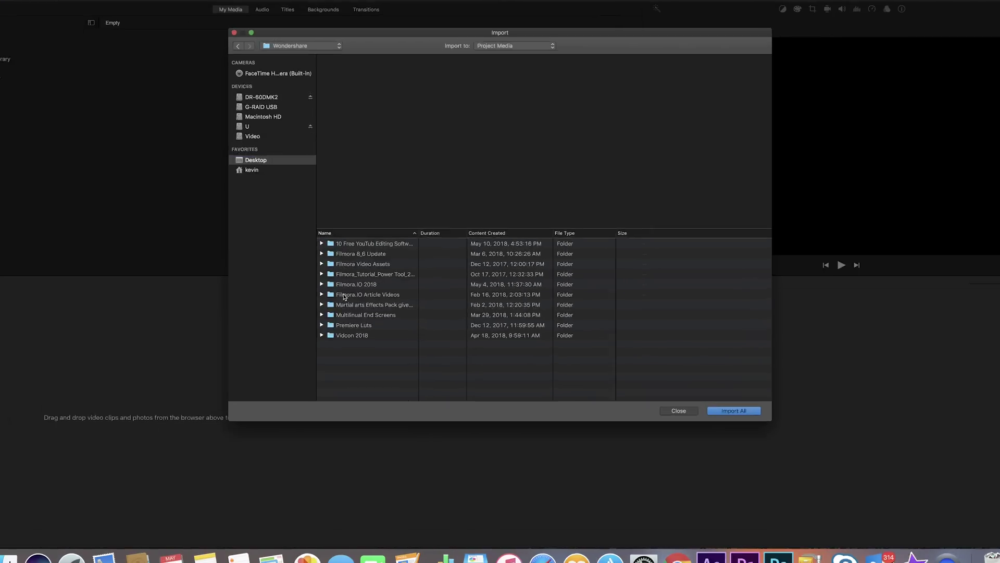
click(360, 287)
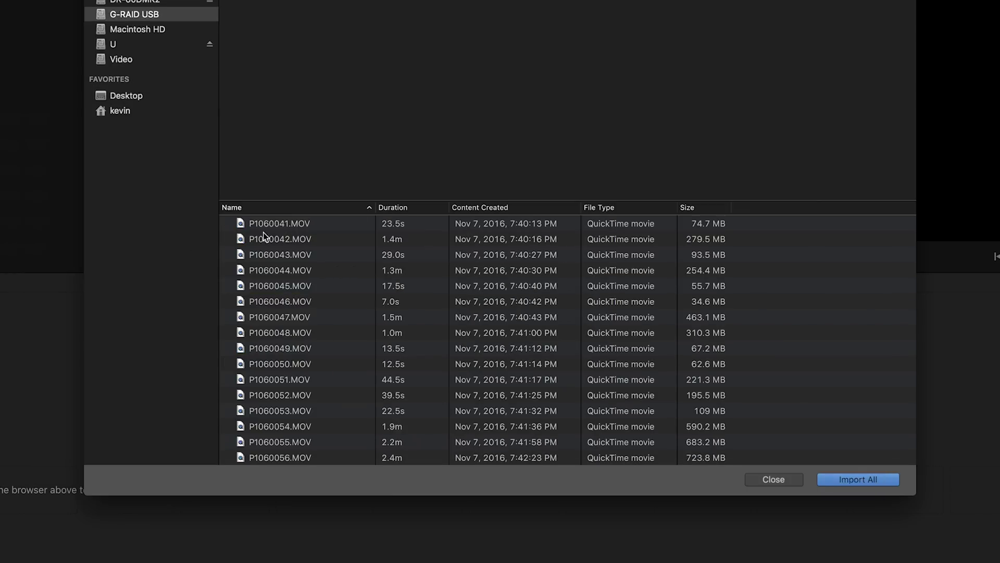
click(359, 247)
shift+click(382, 360)
click(847, 479)
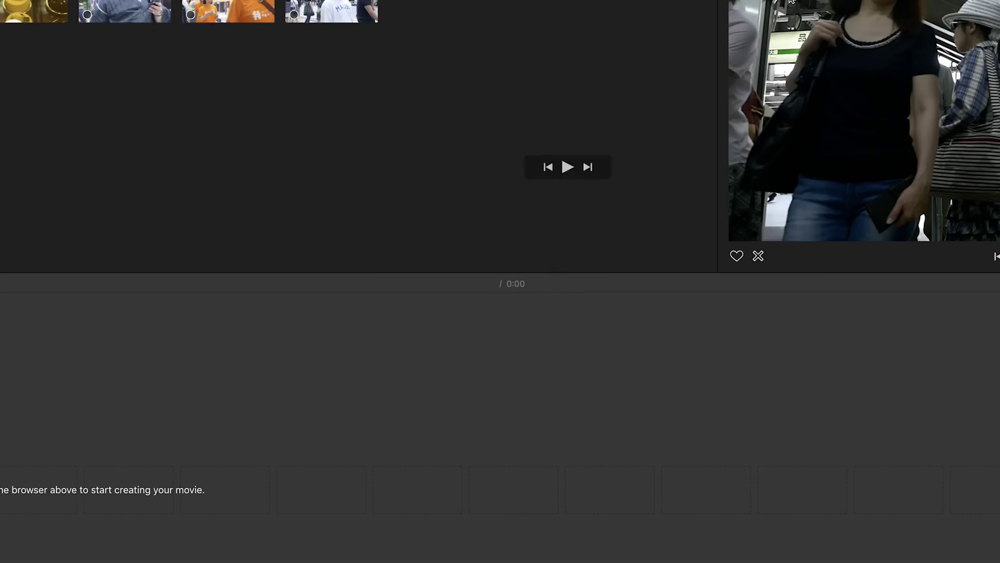
key(e)
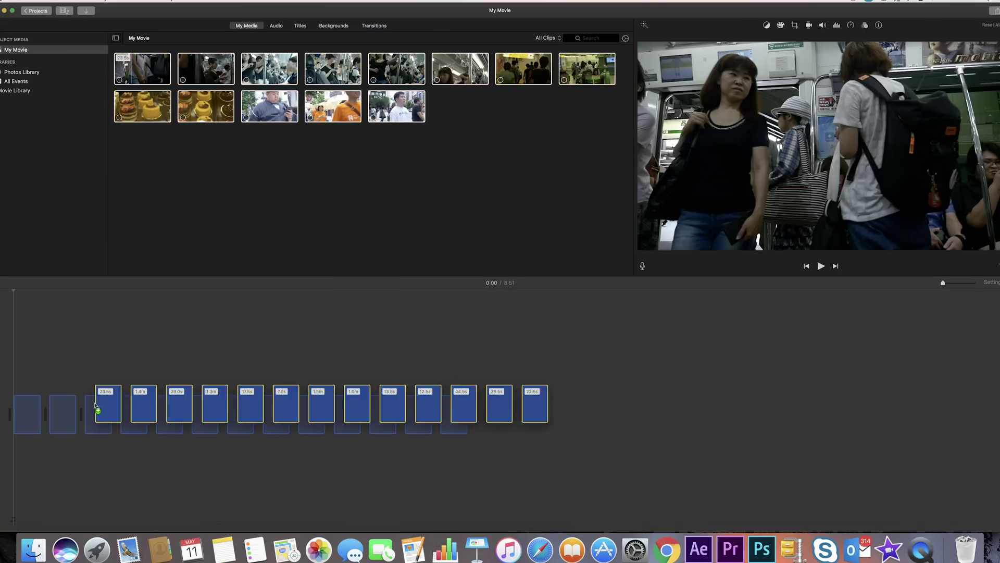
Step: Add a 4-second Line title near 4:04, plus a Pull Focus title
click(225, 355)
click(300, 26)
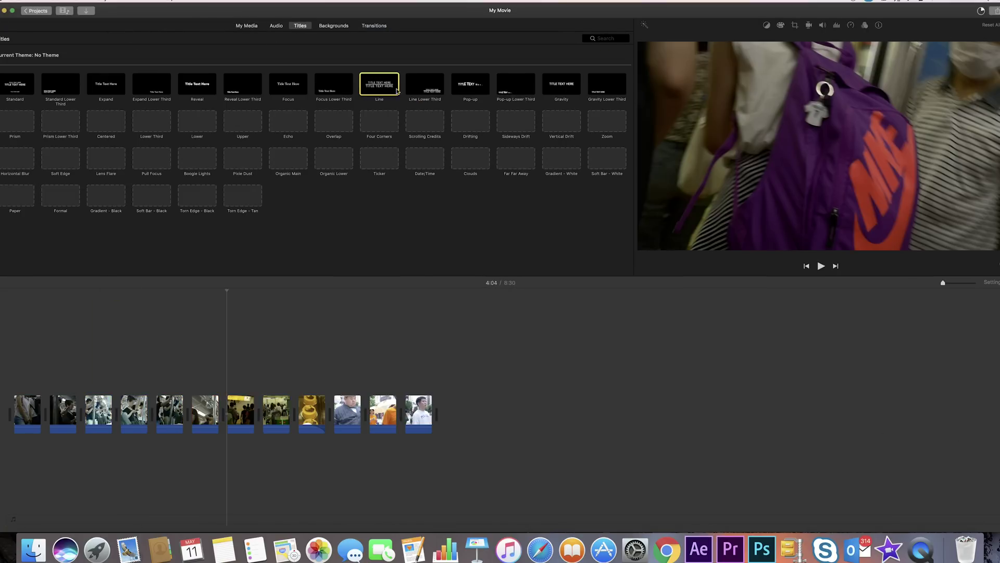
drag(378, 83, 306, 416)
drag(411, 486, 411, 486)
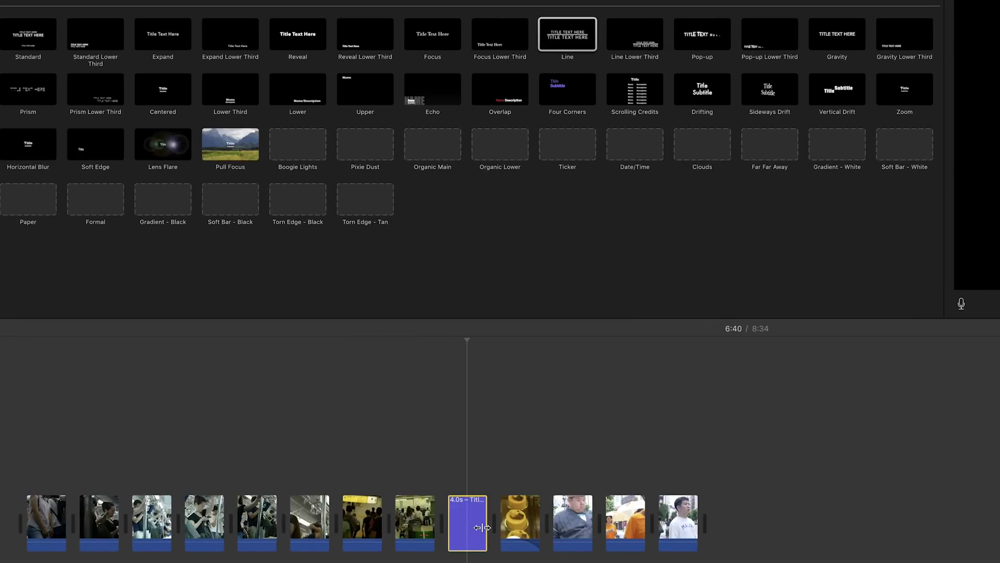
drag(227, 154, 518, 485)
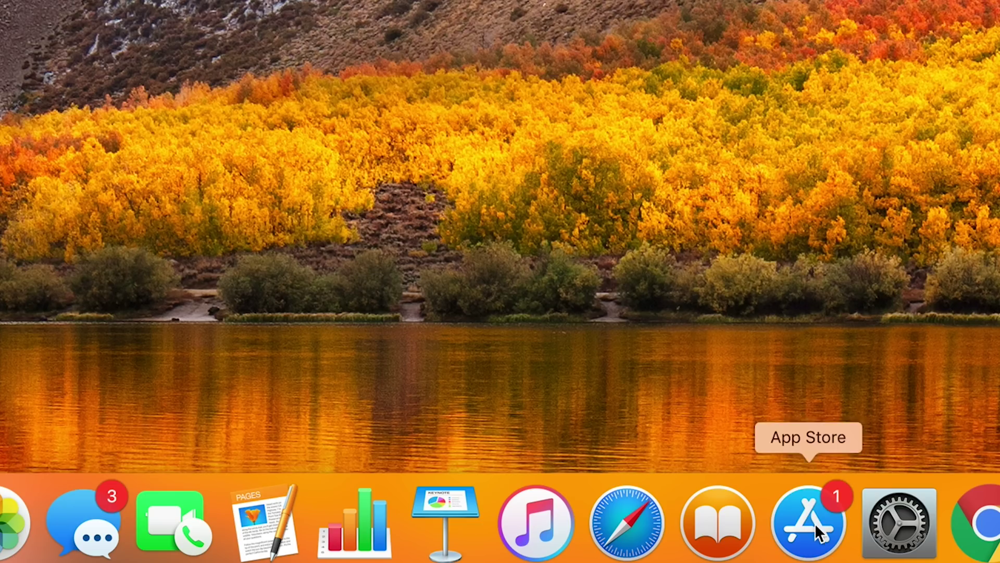
Step: Search the App Store for 'iMovie' and open the iMovie product page
click(815, 523)
click(540, 149)
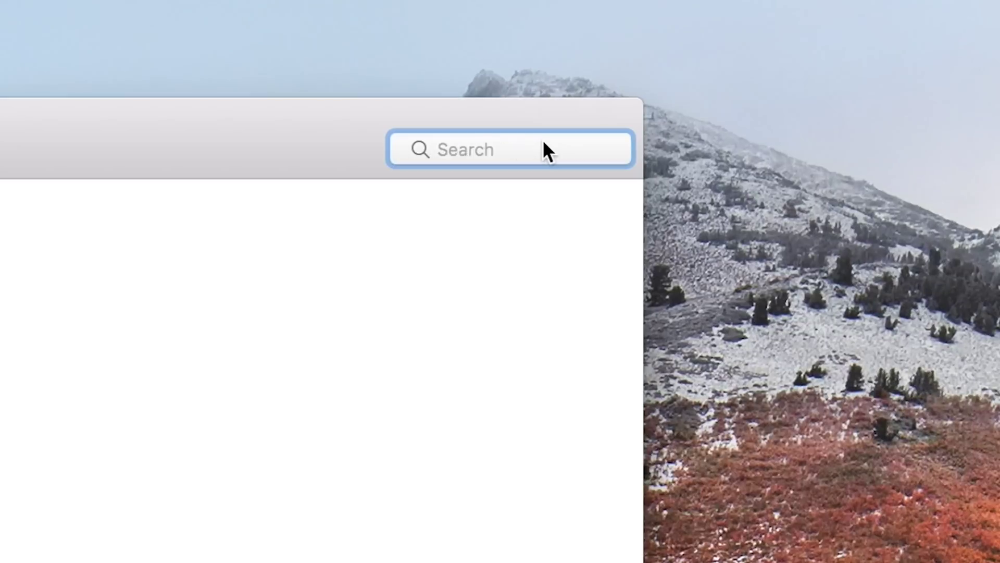
text(iMovie)
key(Return)
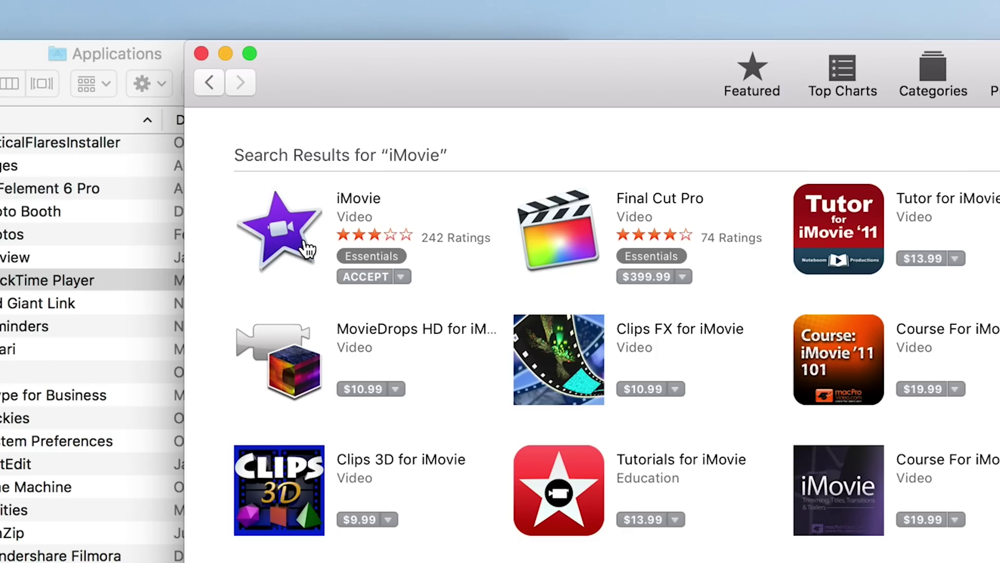
click(307, 249)
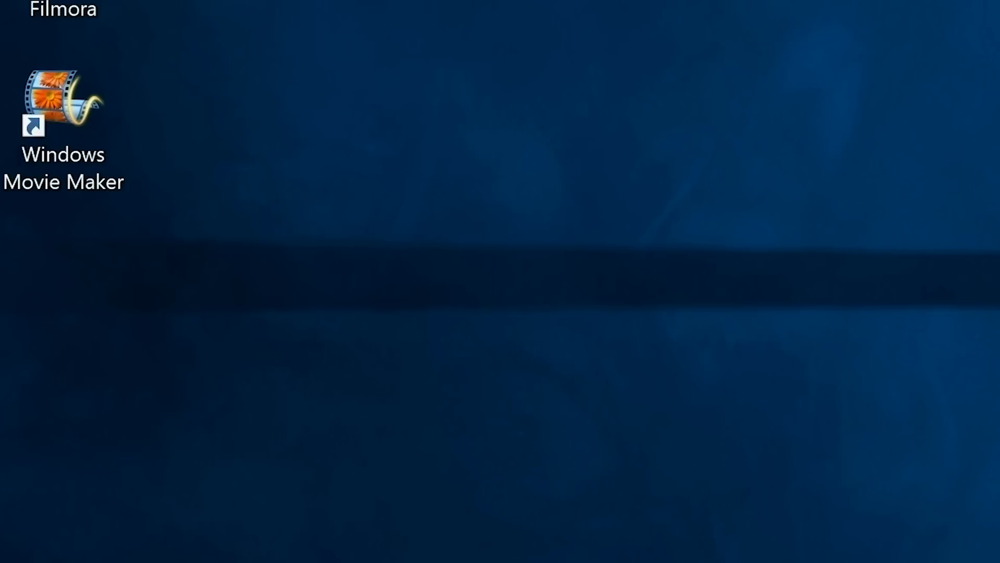
Step: Search the web for 'movie maker', check Softonic, then open the Windows Movie Maker Free Download page
double_click(68, 100)
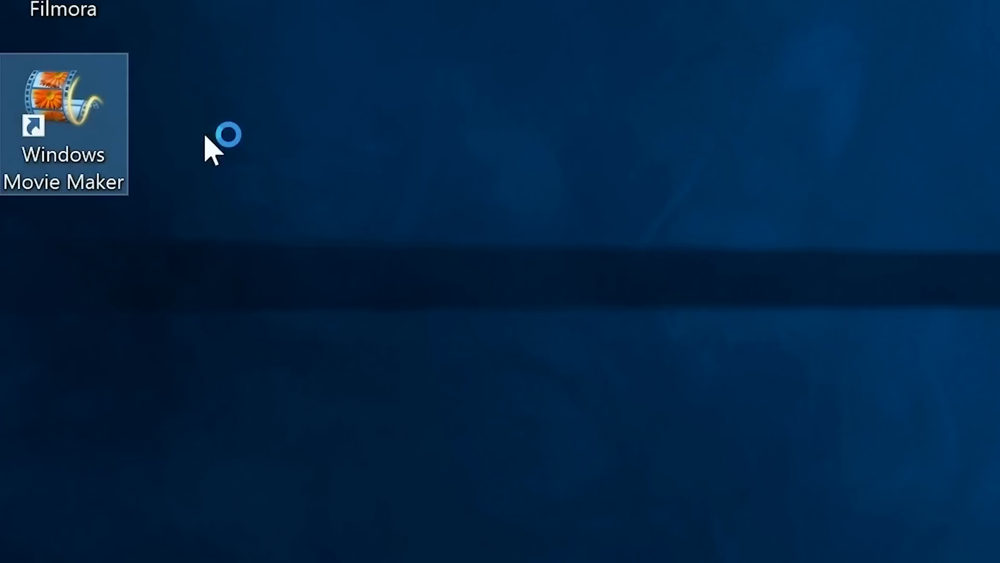
text(movie)
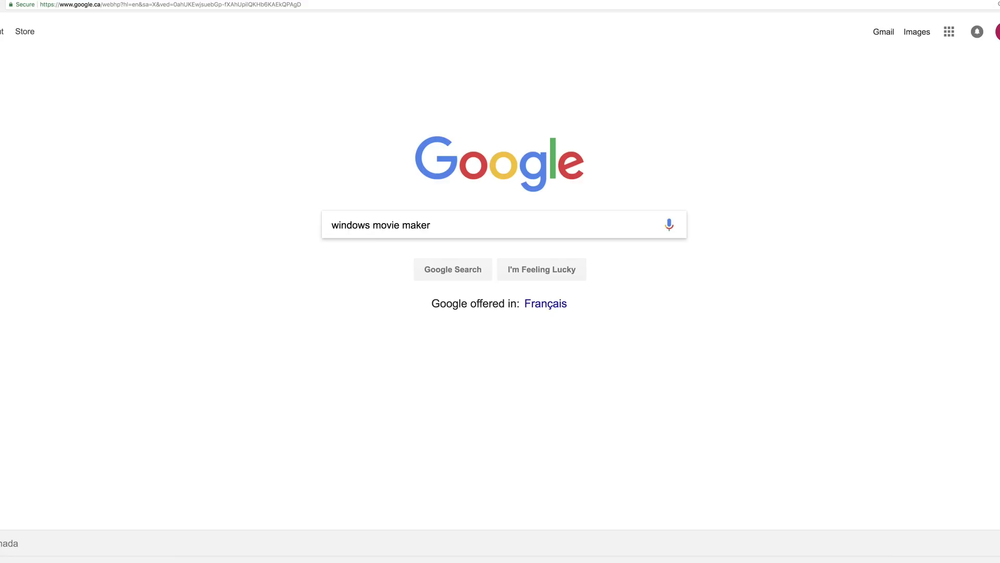
text( maker)
key(Return)
scroll(470, 514, down, 10)
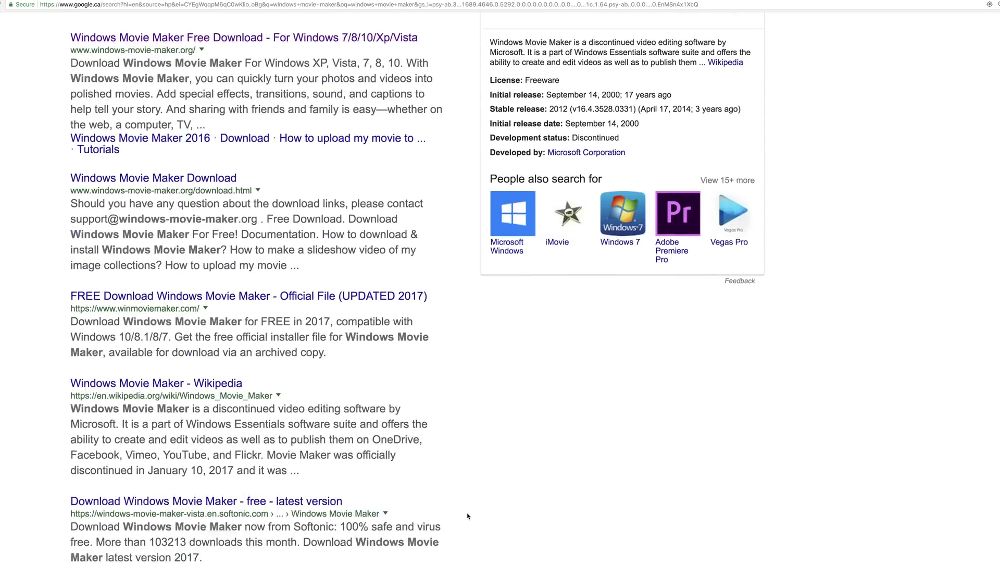
click(301, 390)
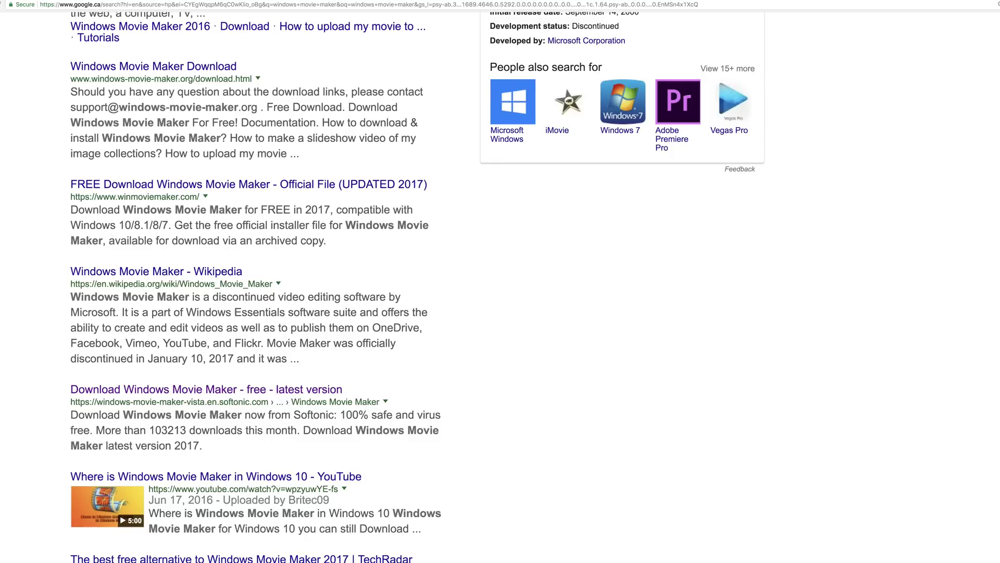
scroll(813, 260, up, 6)
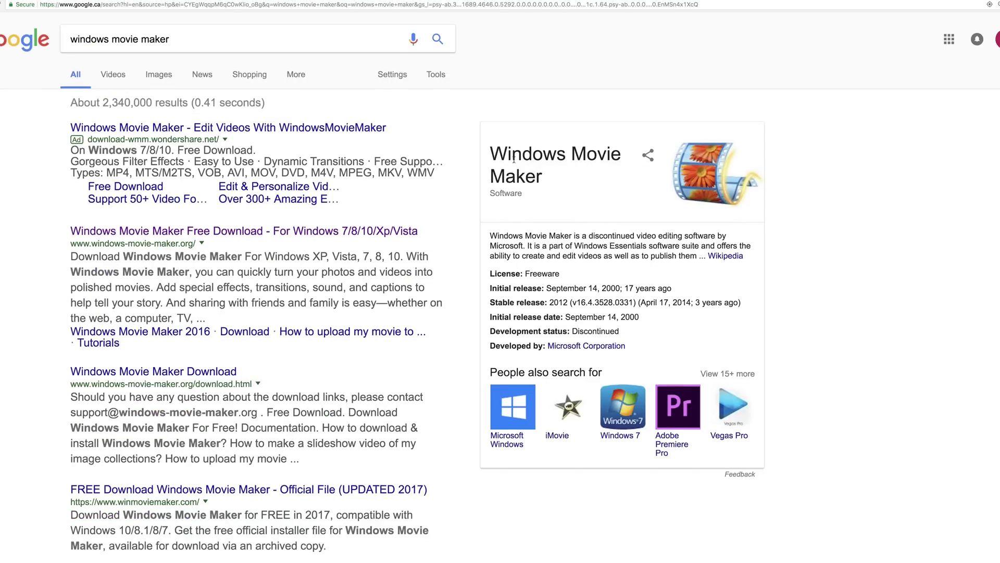
click(373, 232)
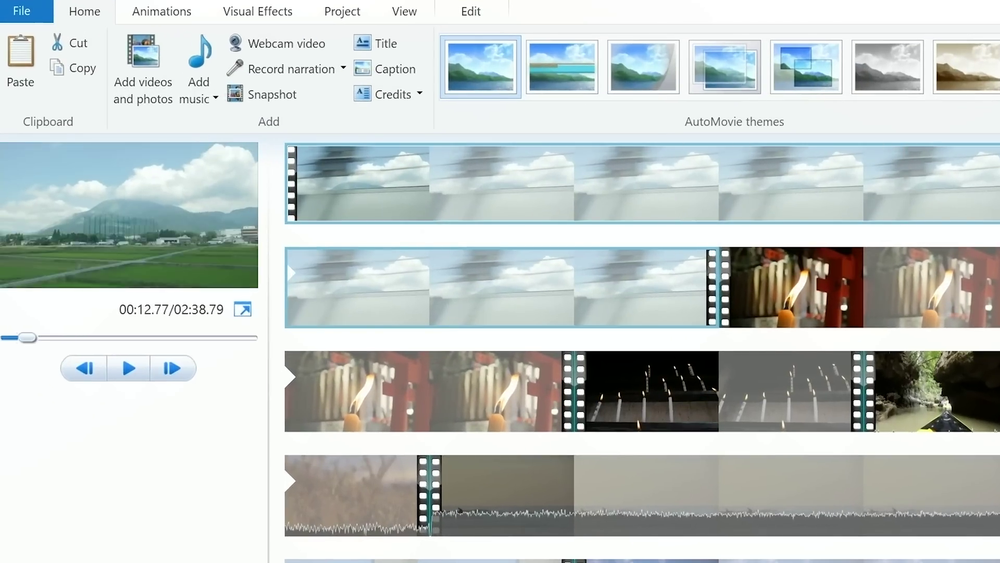
Step: Split the opening sky clip at the playhead and remove it from the timeline
double_click(287, 261)
key(m)
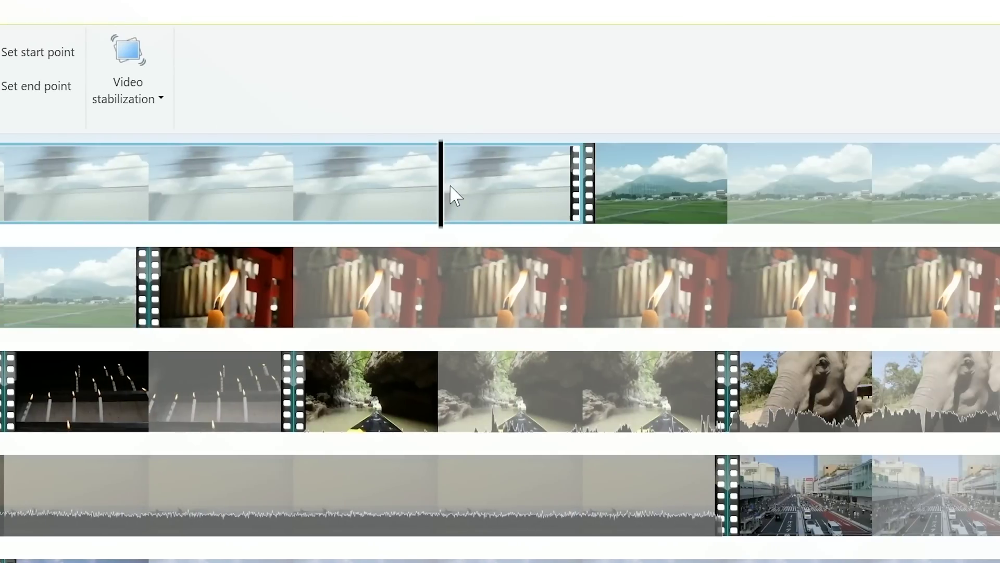
right_click(456, 196)
click(503, 187)
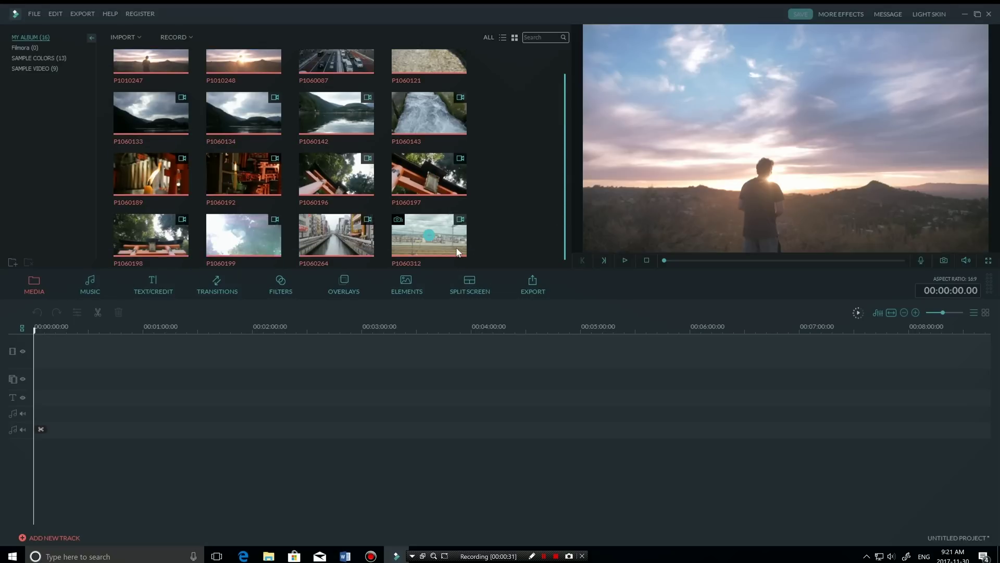
Step: Delete all sample clips from the Filmora media library and import the travel footage
right_click(457, 249)
click(493, 327)
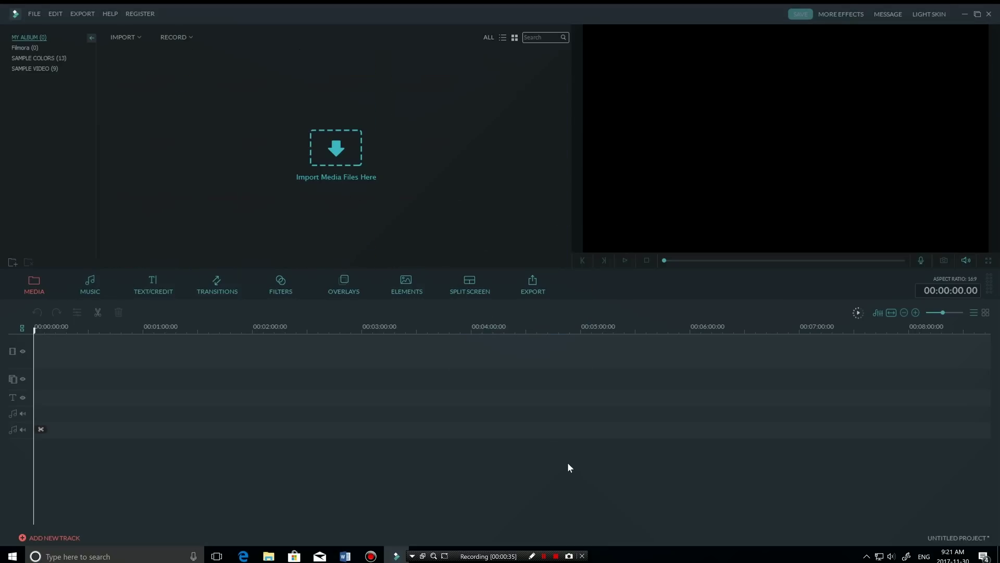
click(345, 148)
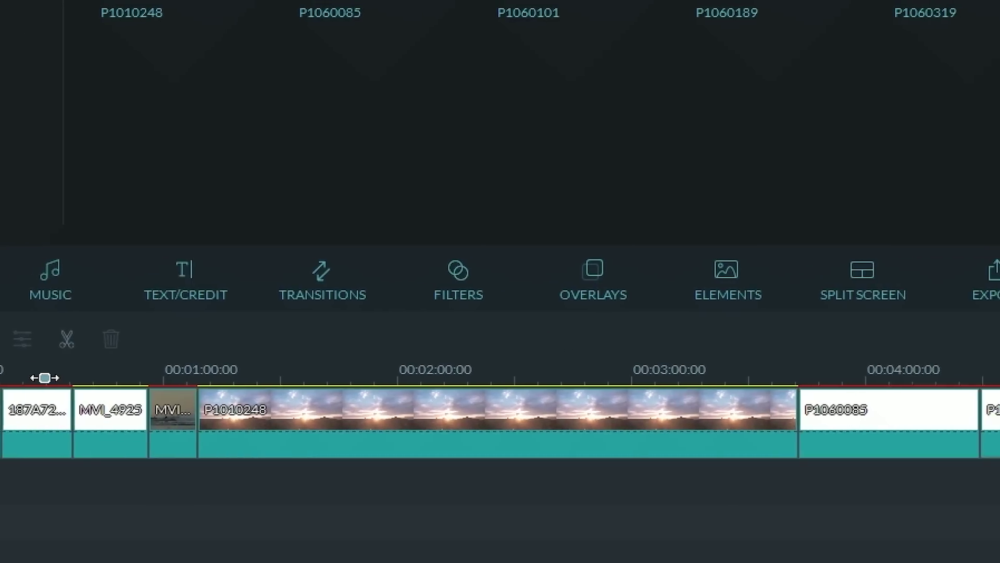
Step: Preview the timeline, then open the export output settings from the first clip's menu
key(ctrl+equal)
key(ctrl+equal)
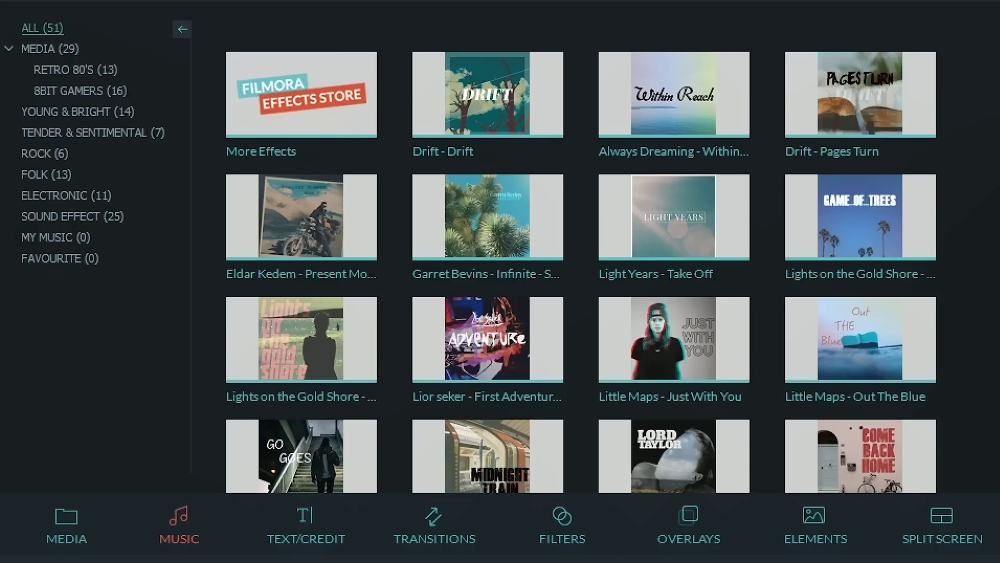
scroll(909, 279, down, 8)
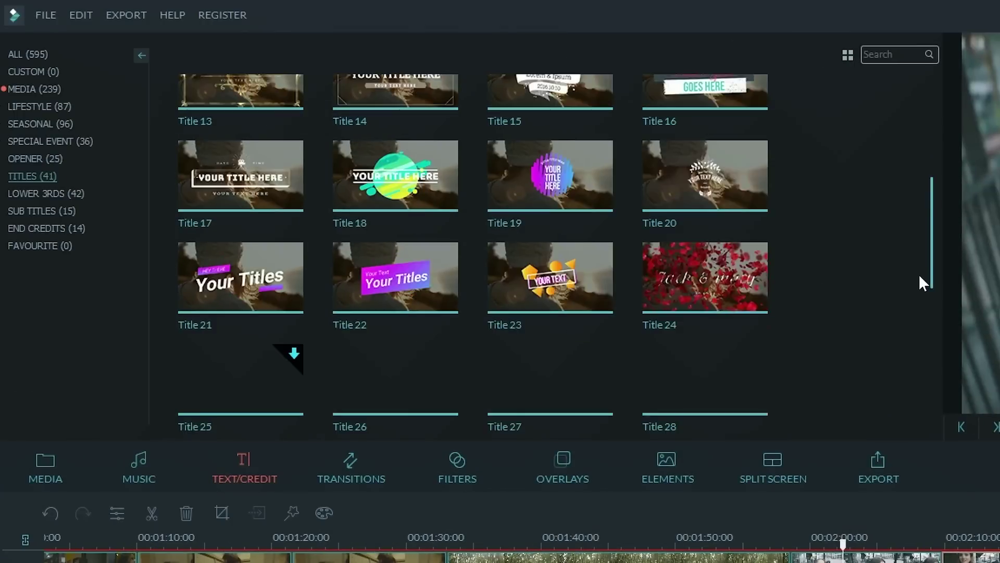
scroll(917, 291, down, 8)
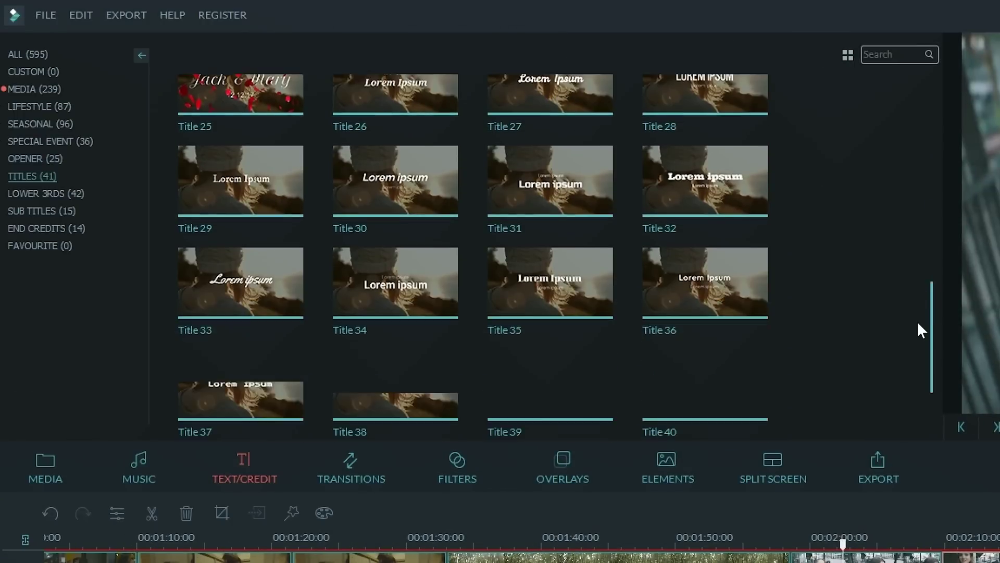
scroll(916, 245, up, 6)
scroll(911, 121, up, 3)
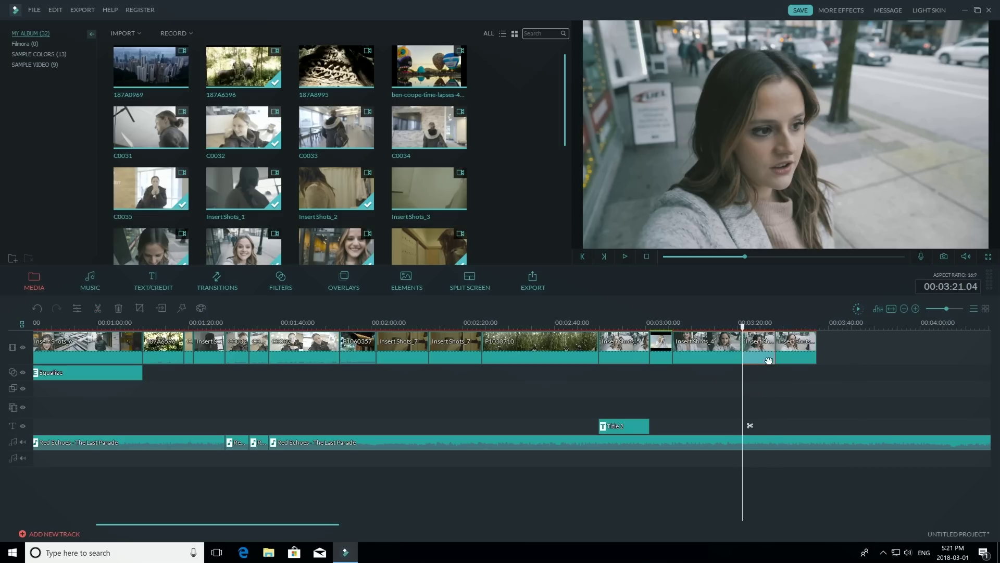
right_click(752, 346)
click(525, 290)
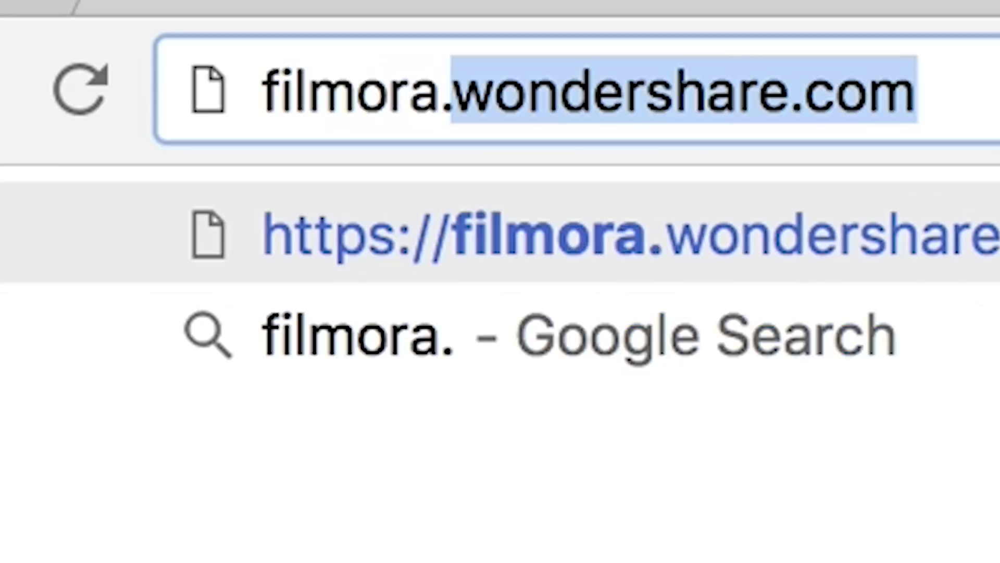
Step: Load the Filmora website, then set the clip's colour Temperature to -27
text(wondershare.c)
key(Return)
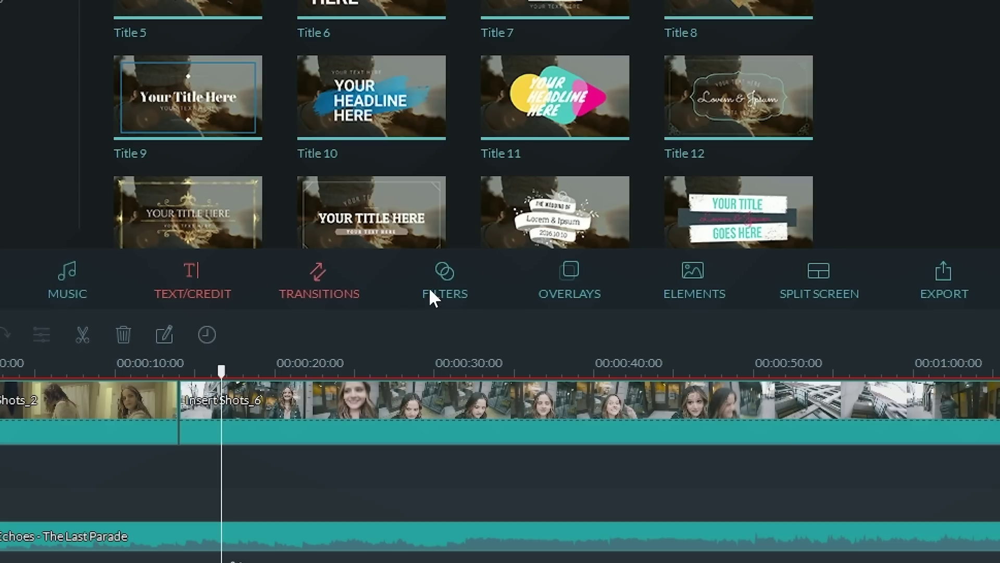
click(429, 287)
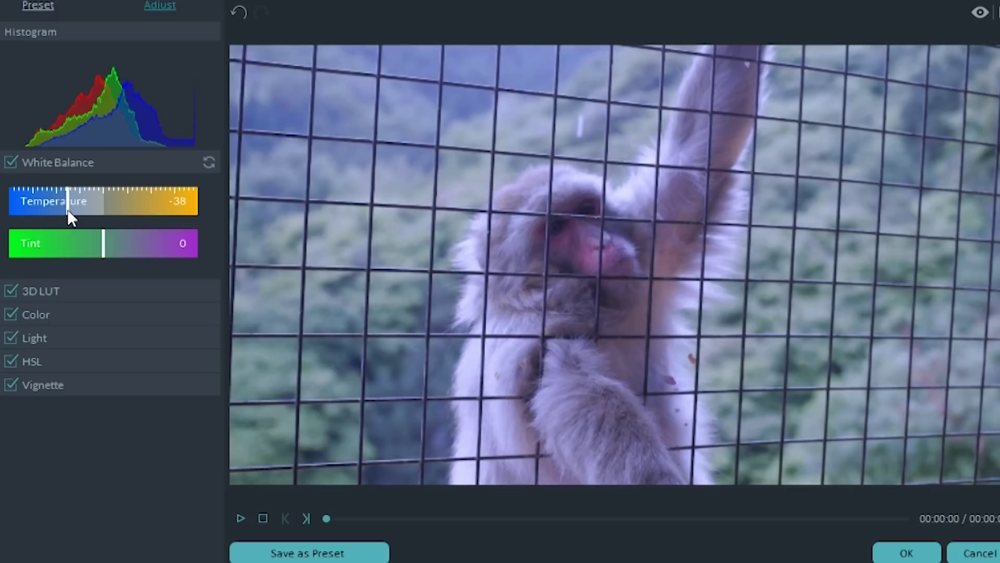
drag(67, 209, 126, 208)
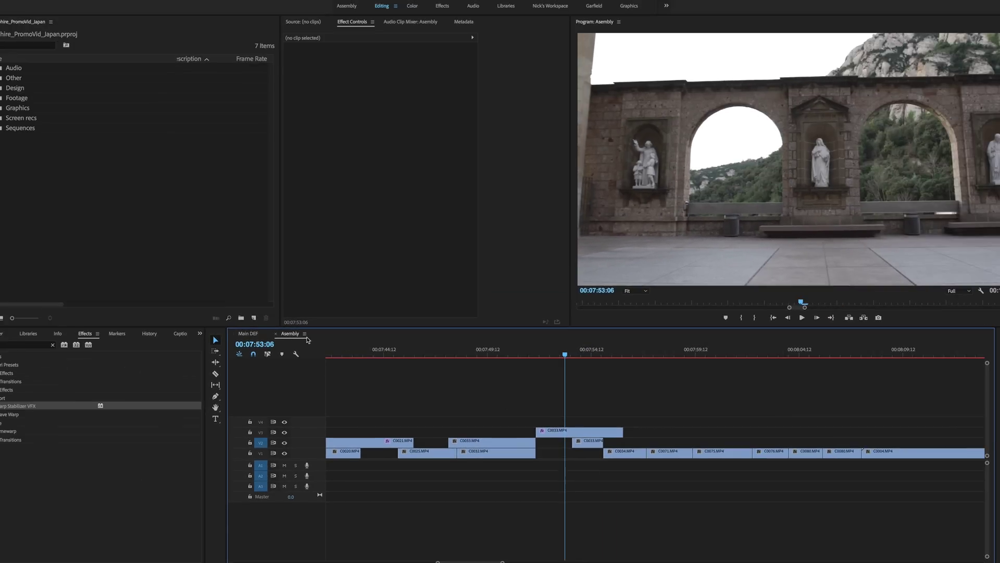
Step: Switch to the Main DEF sequence and play the C0004.MP4 ocean clip to 00:00:07:03
click(251, 333)
scroll(375, 412, up, 3)
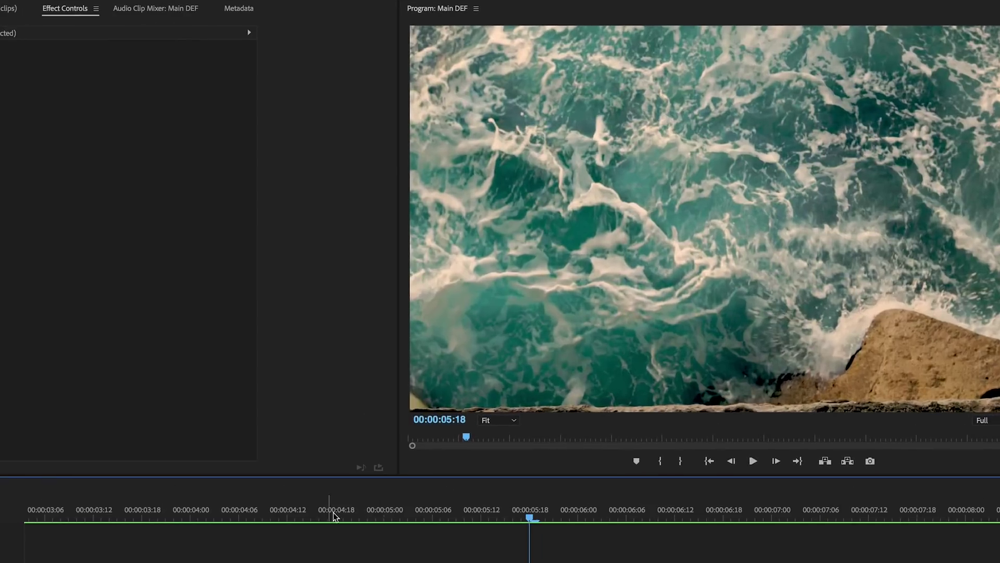
click(376, 516)
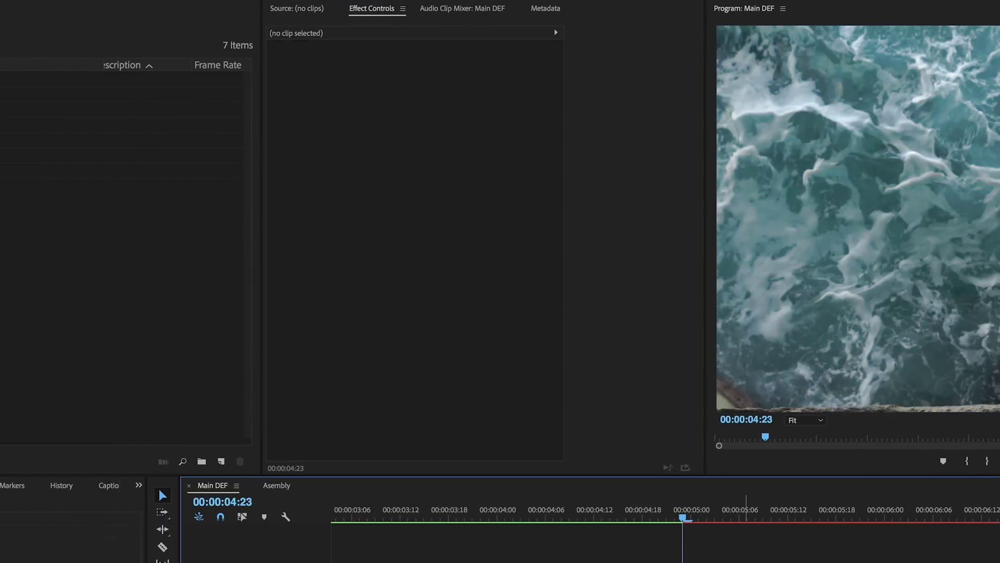
key(space)
key(space)
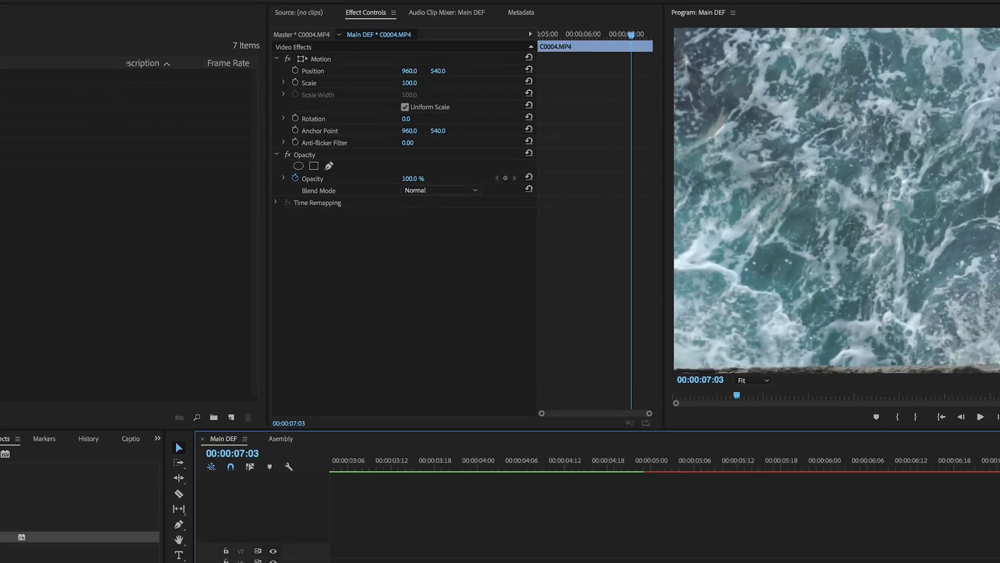
Step: In the Color workspace, darken then reset the blacks and boost the ocean clip's saturation
key(alt+shift+3)
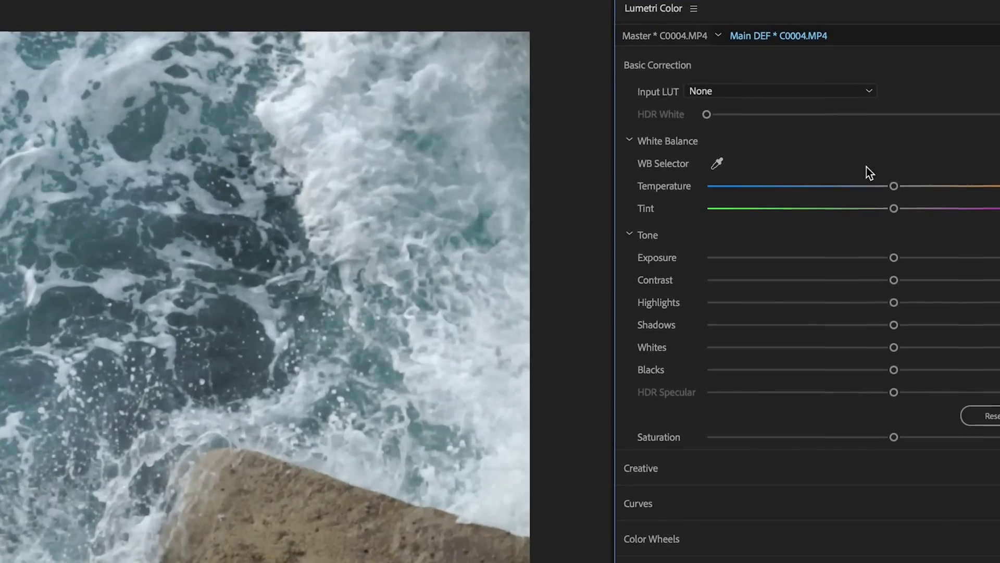
drag(918, 197, 885, 197)
drag(827, 267, 748, 267)
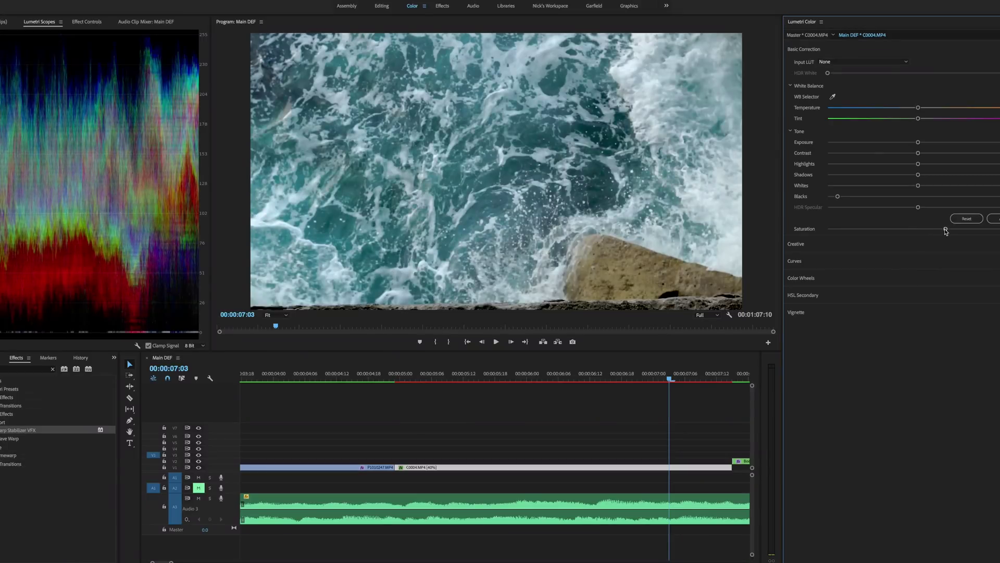
click(982, 157)
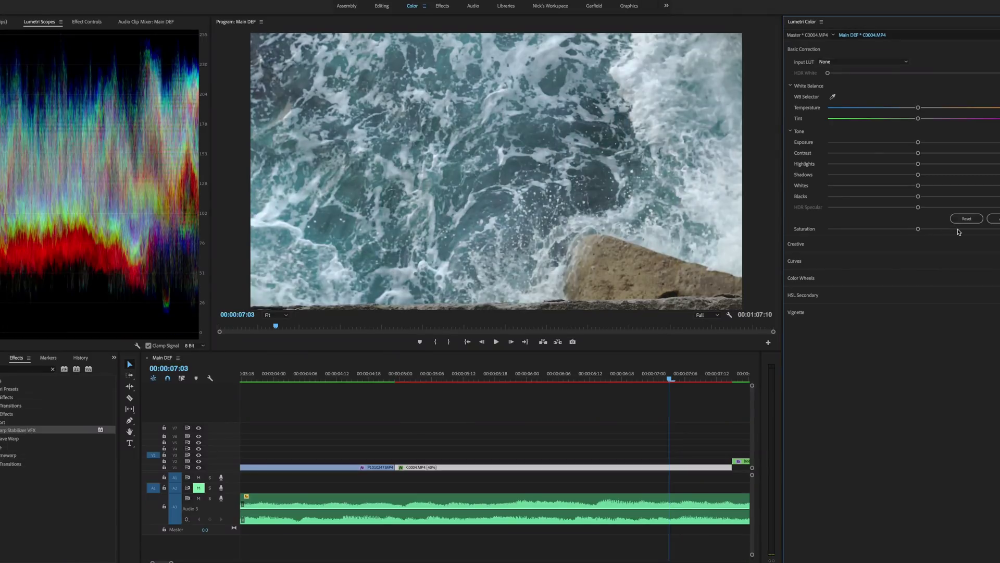
drag(920, 232, 962, 233)
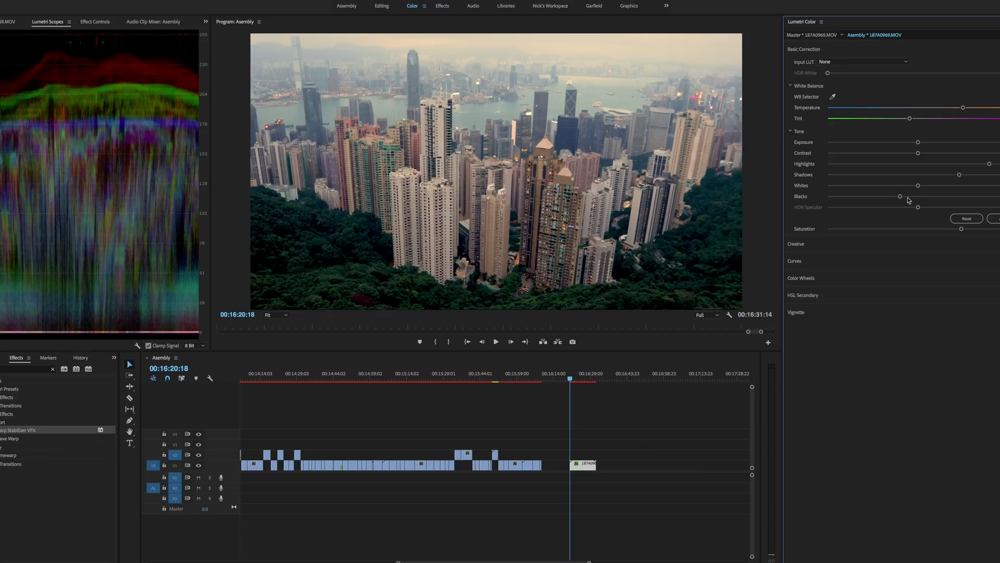
Step: Nudge the skyline clip's Blacks, raise its Exposure, and expand the Creative section
click(911, 197)
drag(917, 198, 912, 200)
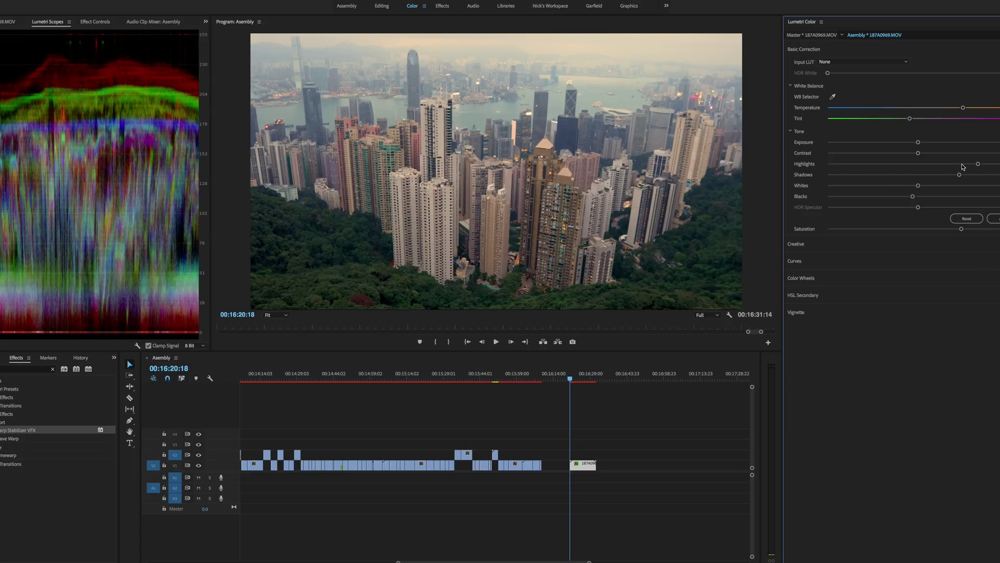
drag(918, 142, 926, 143)
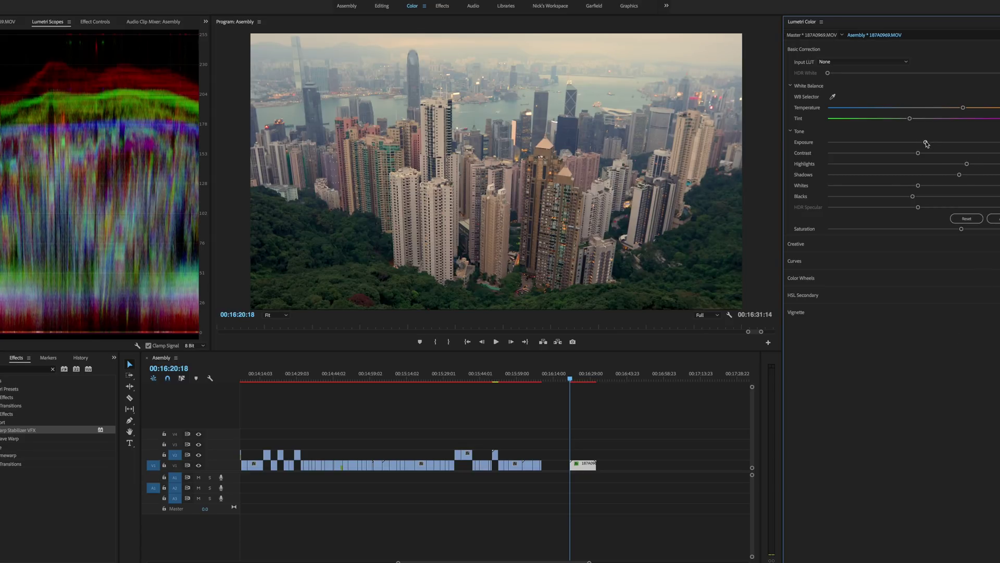
click(820, 251)
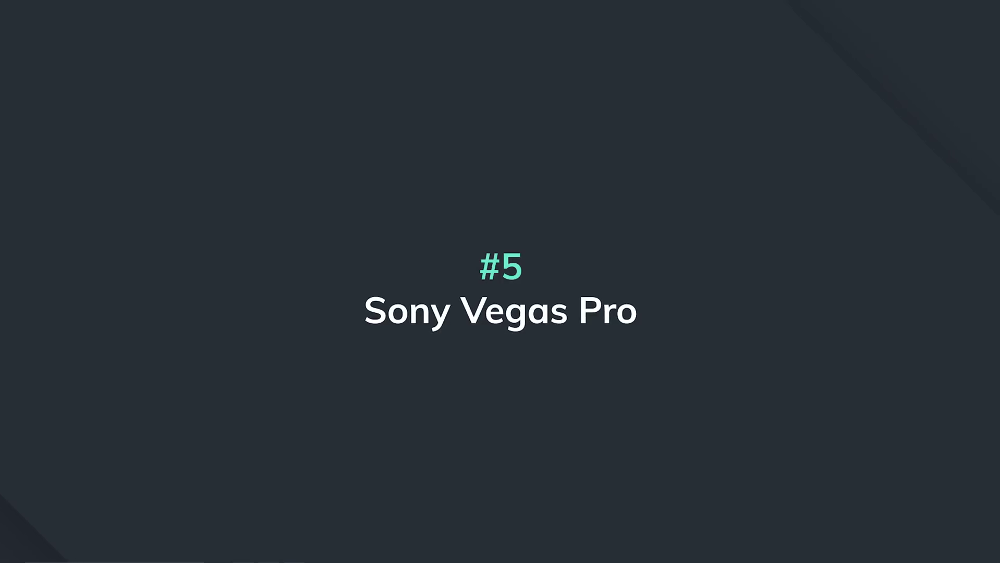
Step: Launch Vegas Pro and play the sample project from the start
double_click(32, 329)
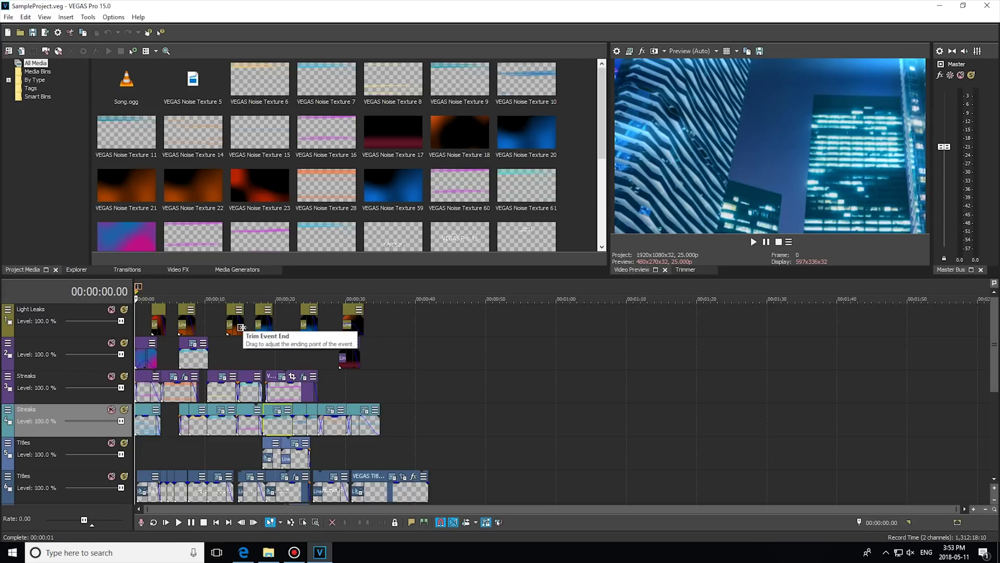
key(space)
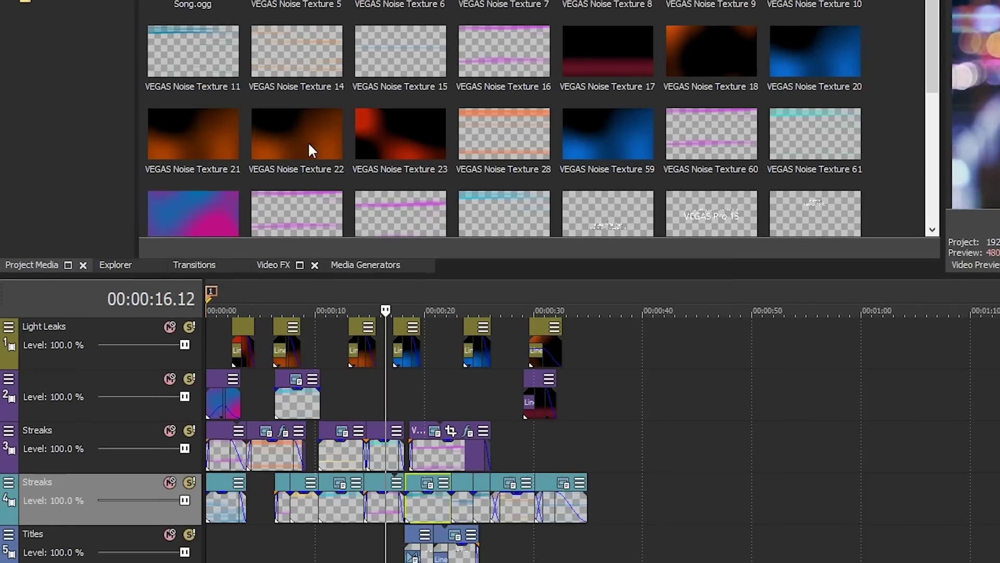
key(space)
Step: In VEGAS Noise Texture 23, move the keyframe to 00:00:03.17 and lower the layers to 2.143
double_click(400, 198)
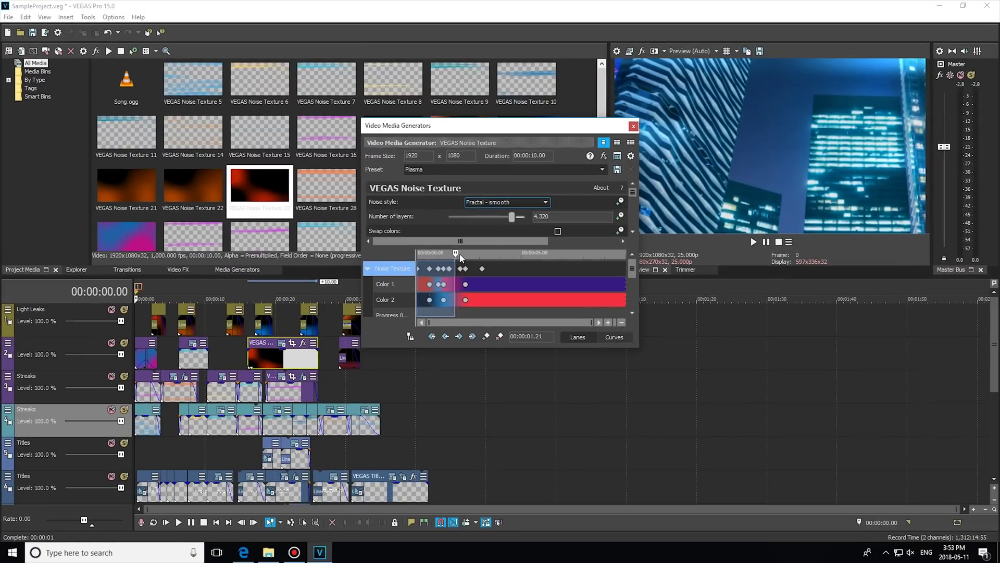
drag(713, 163, 769, 167)
drag(514, 220, 475, 230)
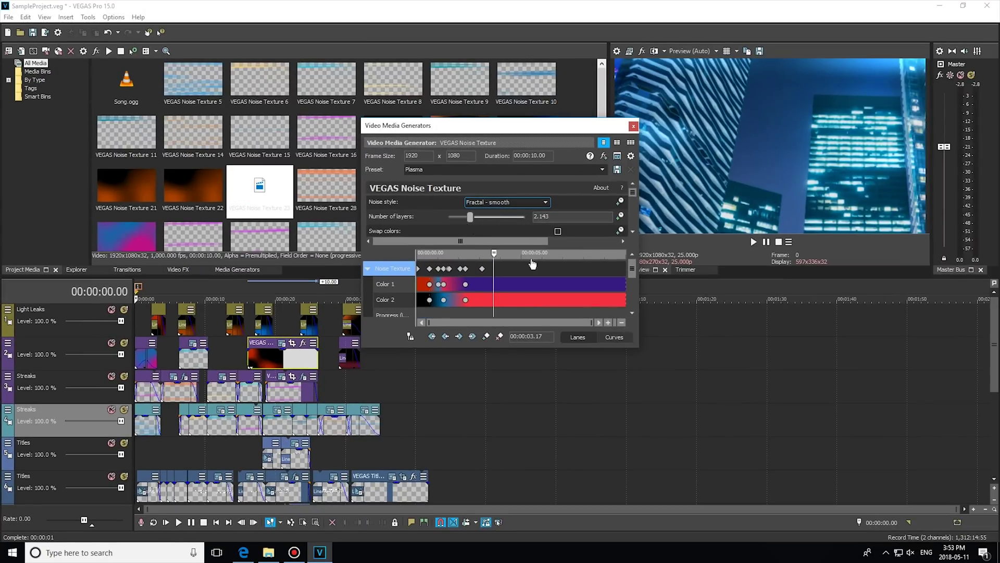
Step: Add VEGAS Noise Texture 59 events to Light Leaks at 10 and 20 seconds and play them
click(634, 126)
scroll(365, 156, down, 3)
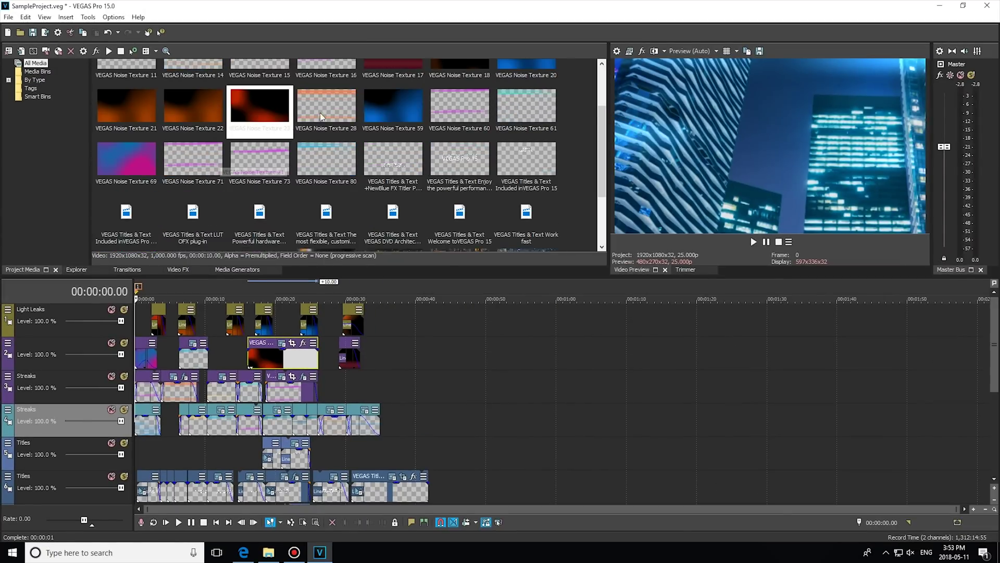
click(400, 125)
double_click(400, 125)
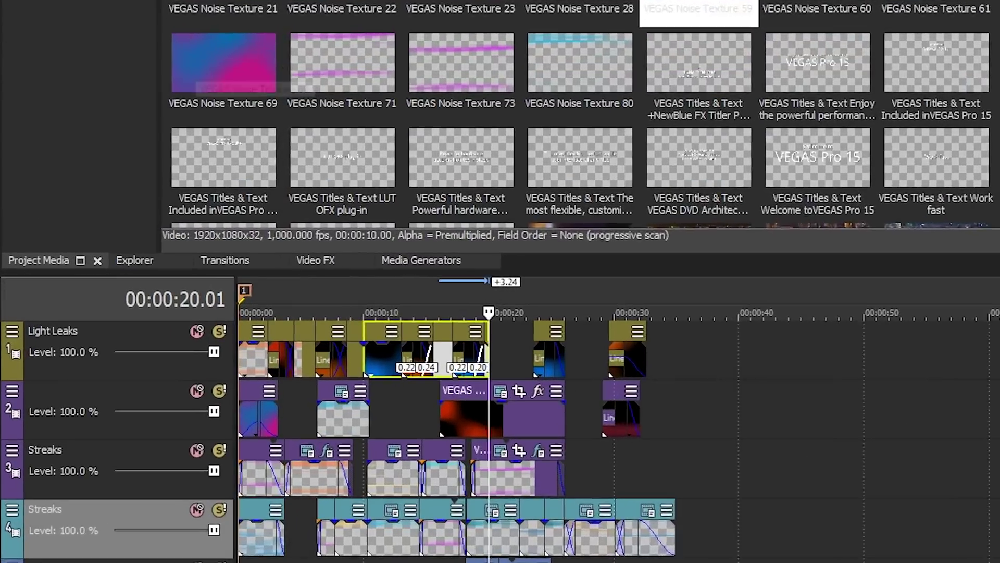
double_click(400, 125)
key(space)
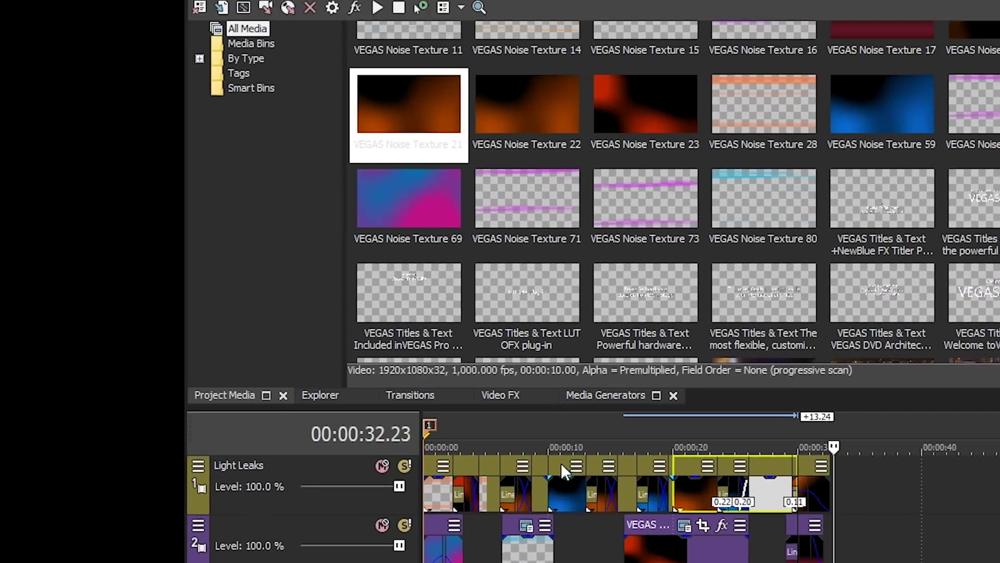
Step: Place a command marker at about 4 seconds and select the first Light Leaks event
click(334, 310)
key(c)
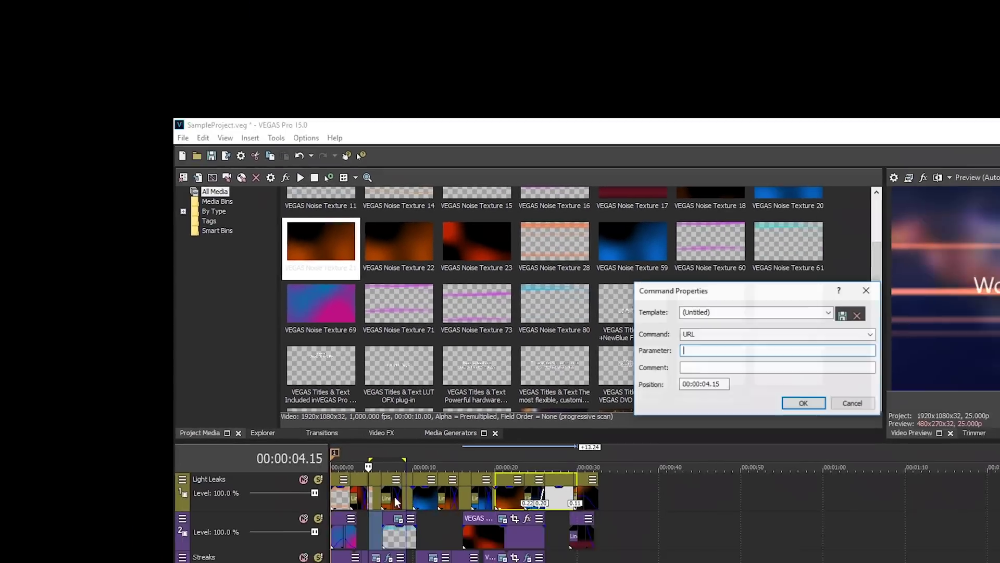
key(Escape)
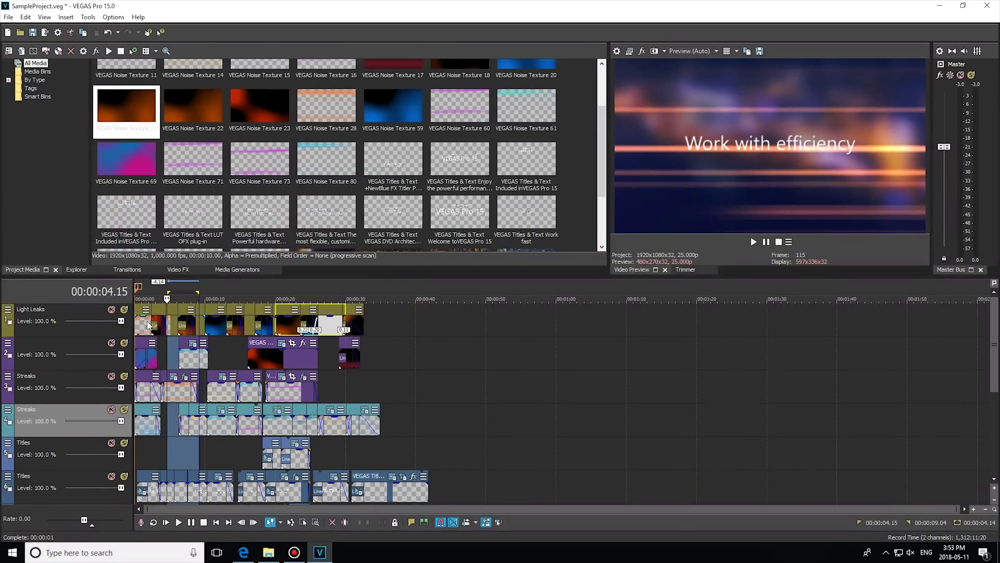
click(149, 326)
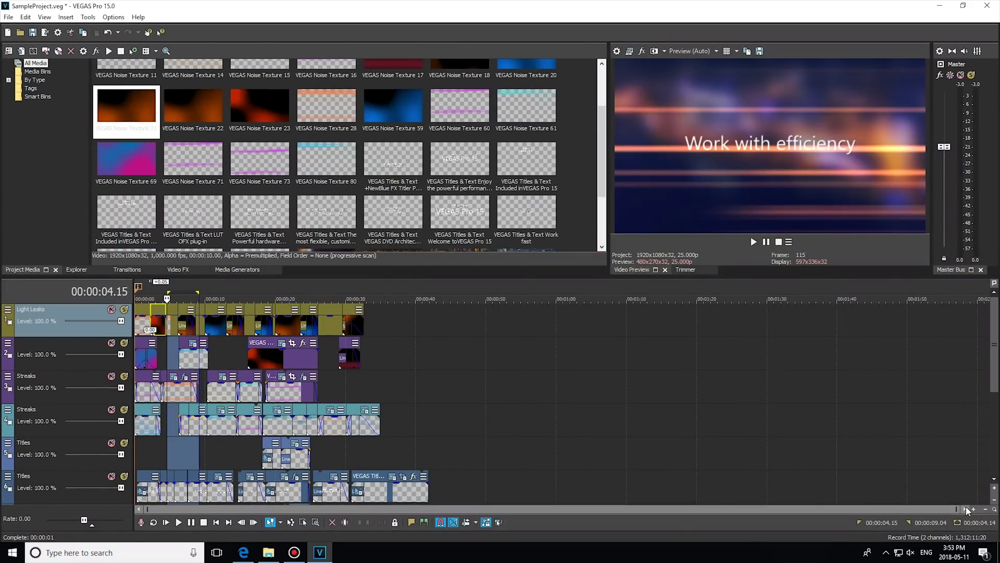
scroll(276, 326, up, 6)
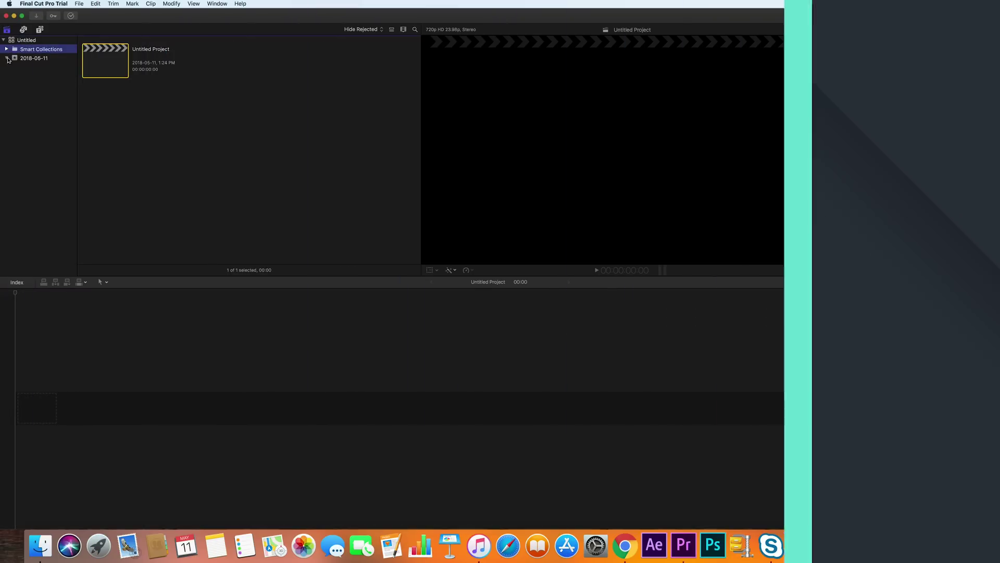
Step: From the Untitled Project, open the media import window and browse to Travel > Footage > Canon
click(185, 62)
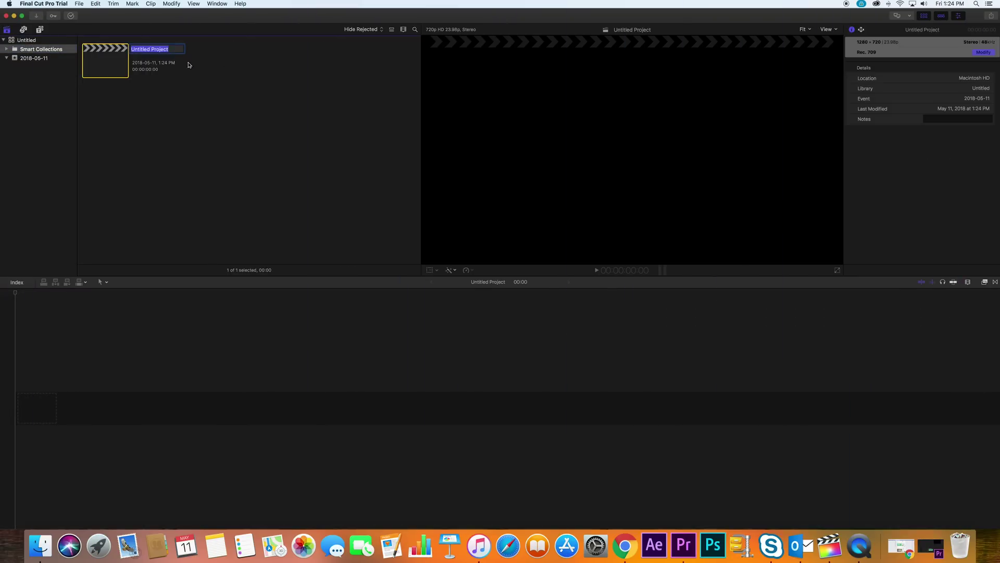
key(super+i)
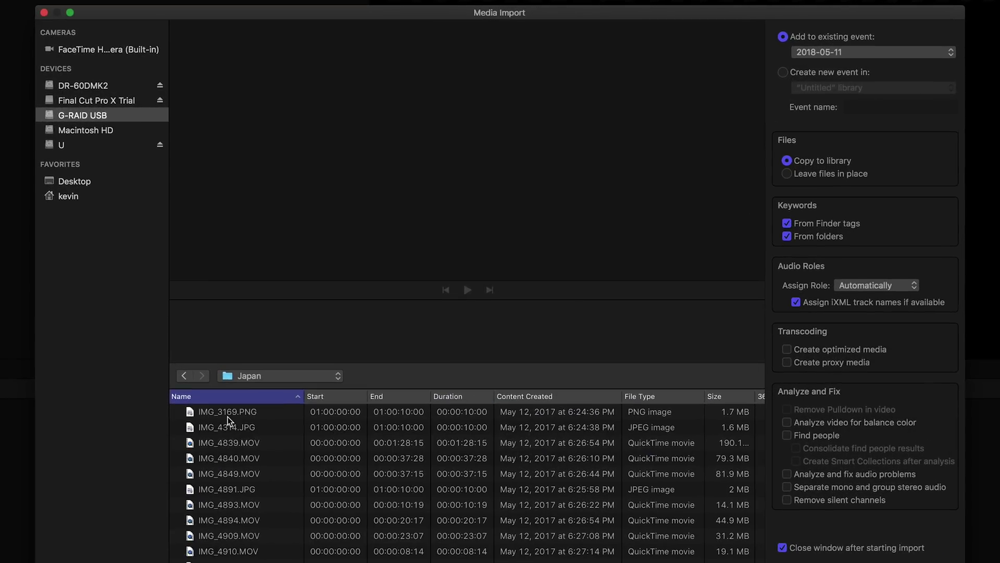
double_click(218, 416)
click(177, 470)
scroll(232, 490, down, 5)
double_click(232, 490)
double_click(212, 414)
double_click(212, 413)
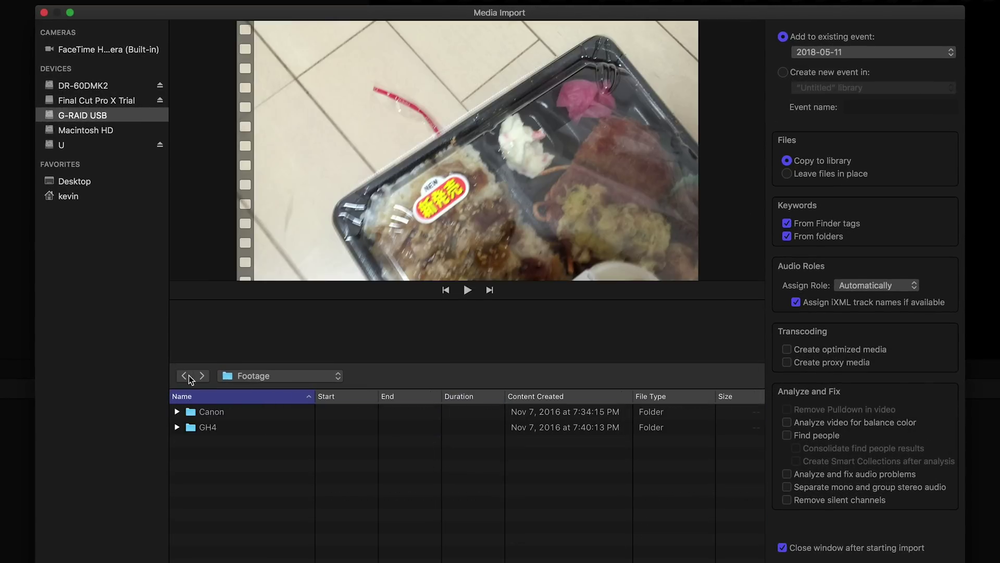
Step: Select a range of the Canon clips and import them
click(184, 375)
double_click(226, 413)
click(235, 469)
shift+click(236, 503)
key(Return)
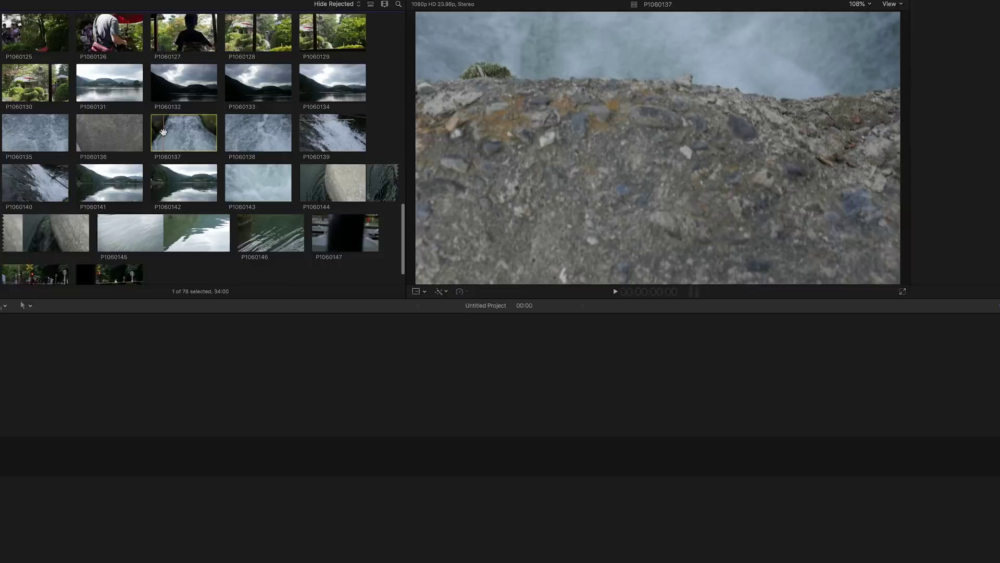
Step: Drag the imported clips onto the timeline and check the options for clip P1060142
drag(63, 150, 46, 432)
click(570, 419)
right_click(572, 424)
key(Escape)
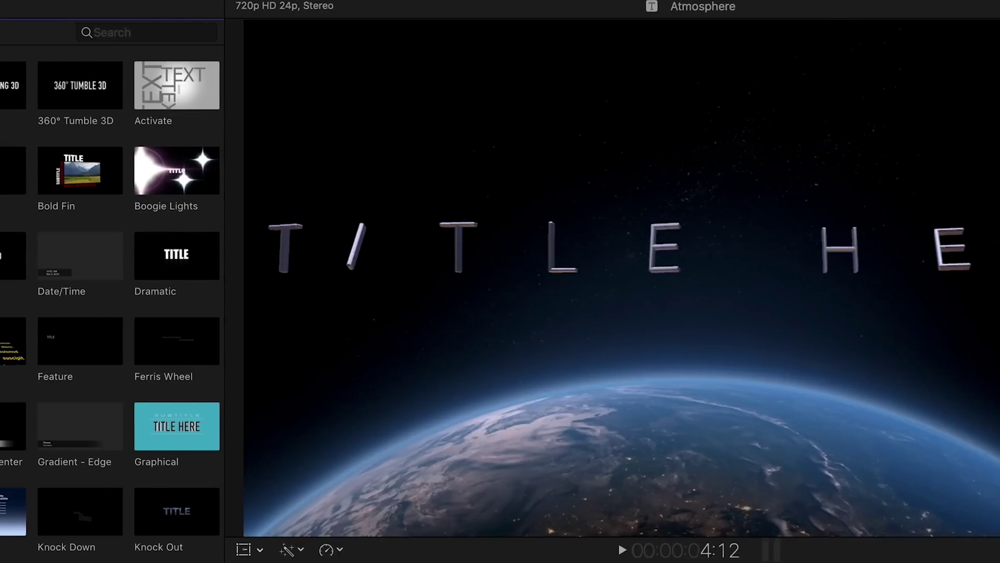
Step: Play the Atmosphere title preview, showing 'TITLE HERE' above the Earth horizon
key(space)
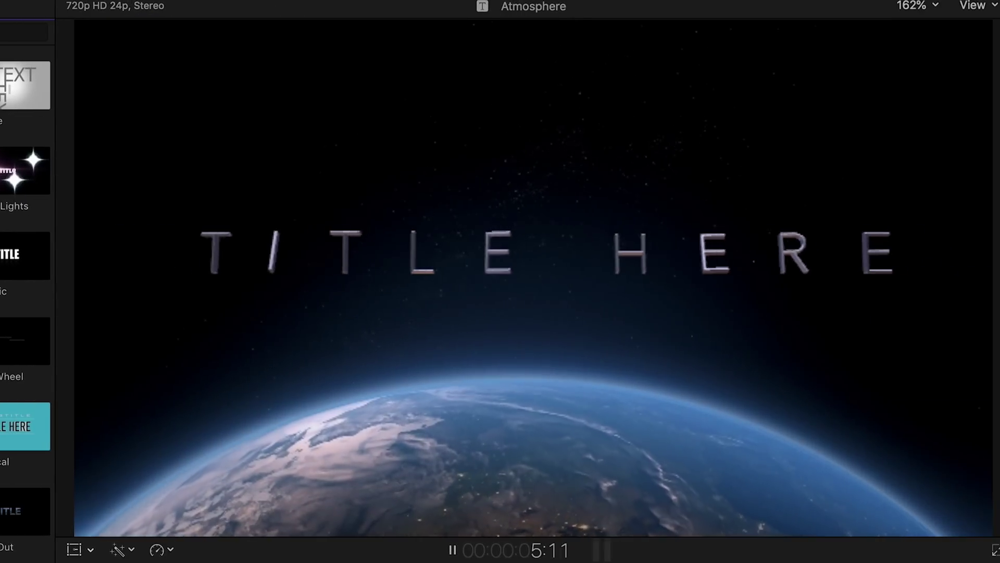